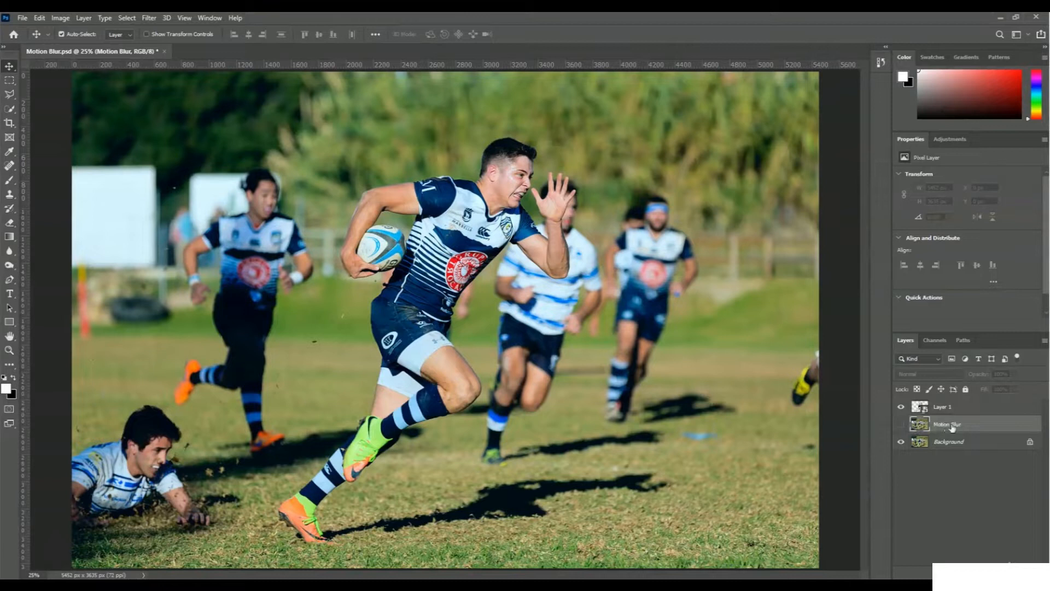
- Show the Motion Blur layer to preview the finished effect in the sample document
left_click(901, 425)
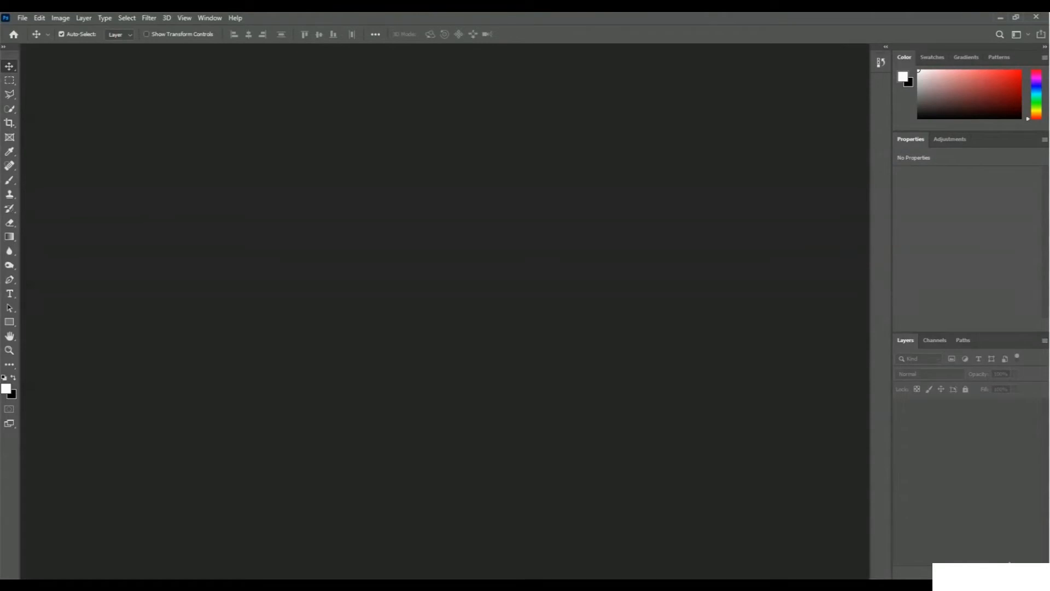
- Open the rugby photo quino-al-XAIKHW9ierw-unsplash from the 08 Blur and Filters folder
left_click(22, 18)
left_click(34, 40)
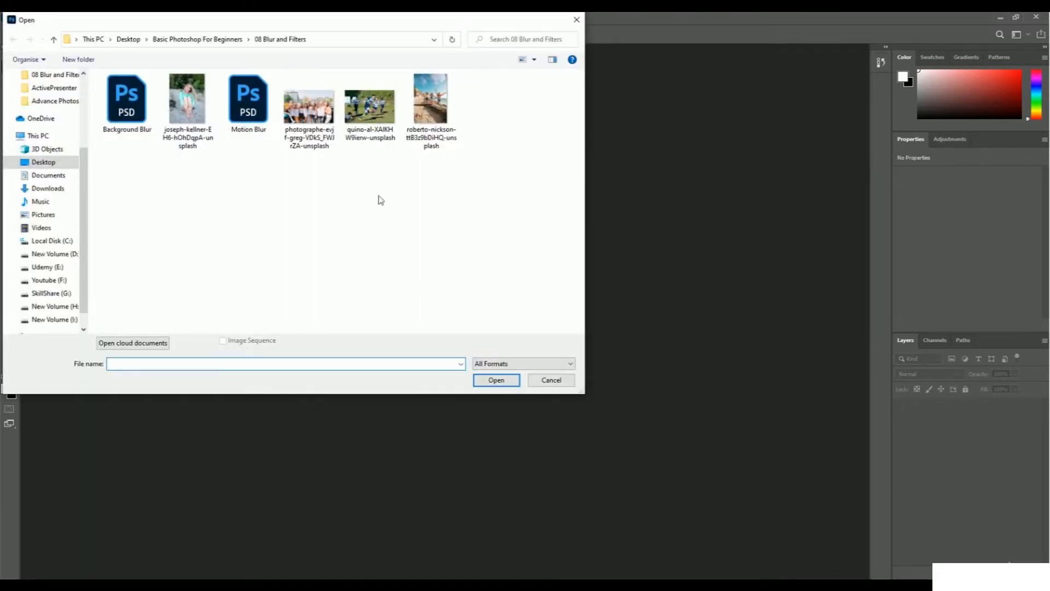
left_click(370, 131)
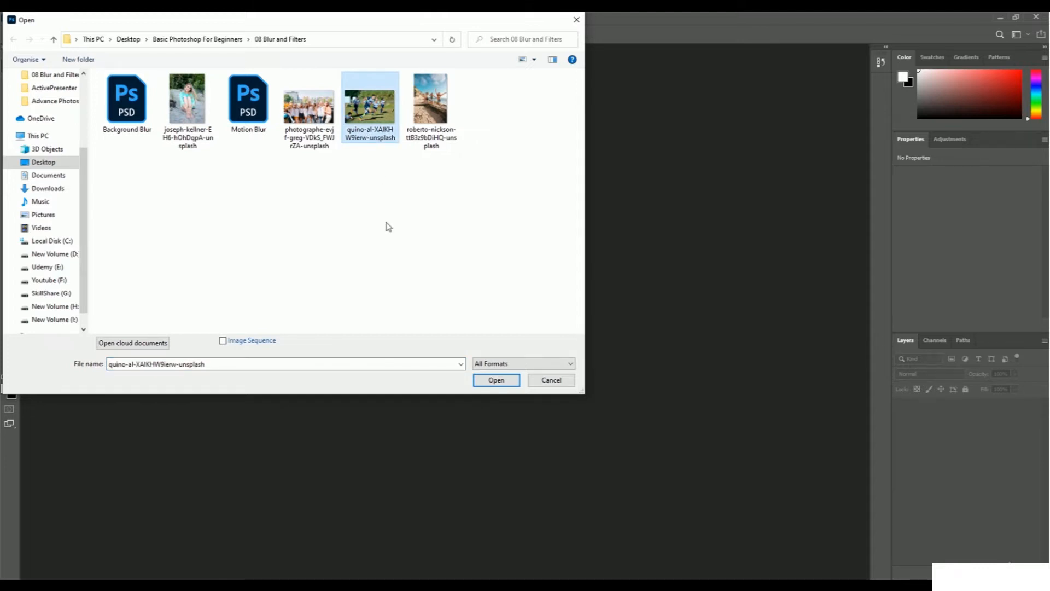
left_click(495, 380)
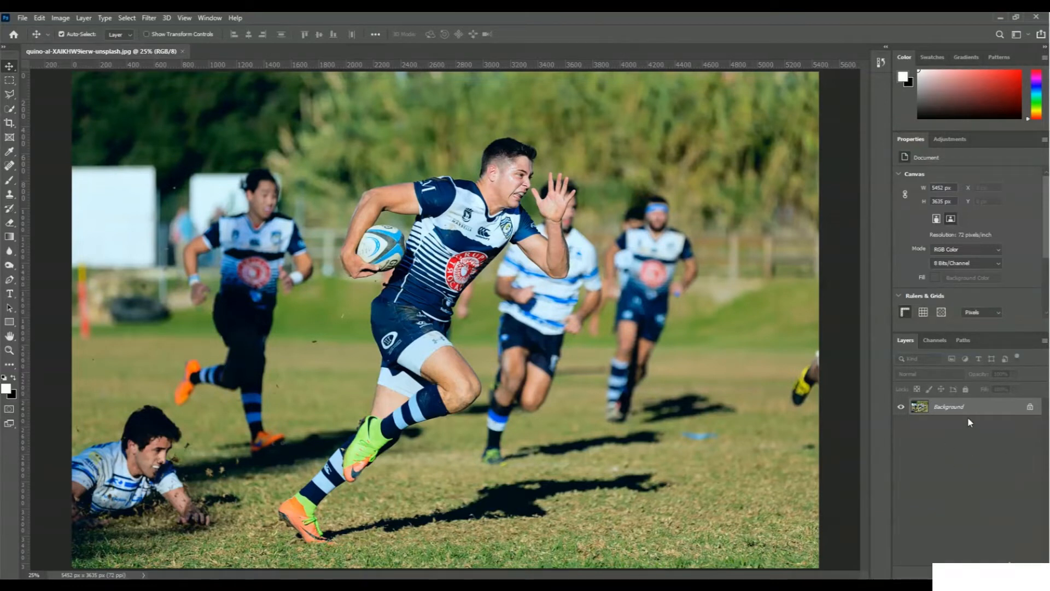
- Duplicate the Background layer and name the copy "Layer Mask"
right_click(953, 409)
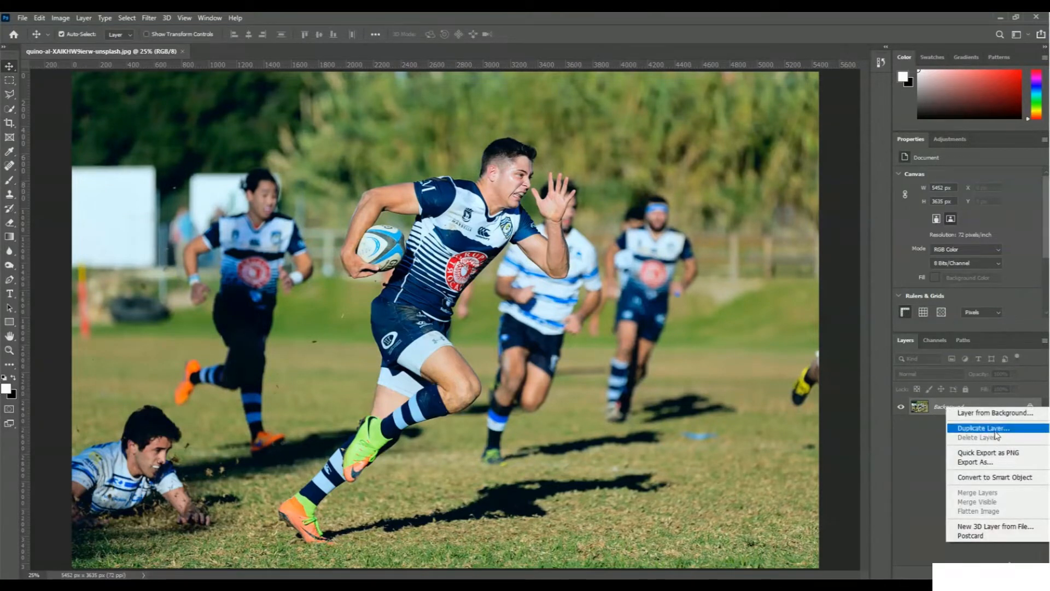
left_click(1011, 428)
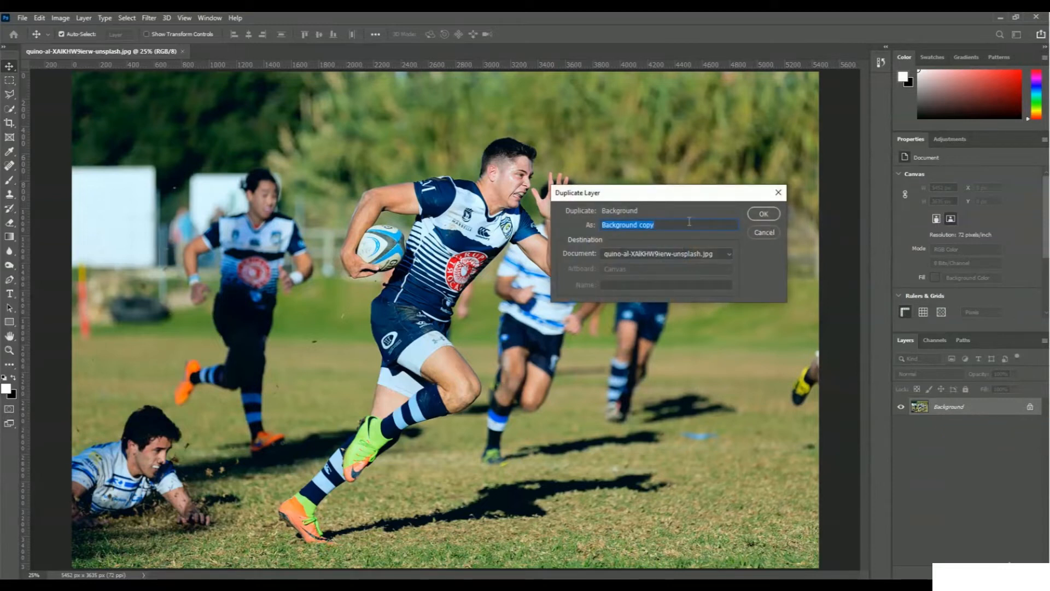
type("Layer Mask")
left_click(764, 214)
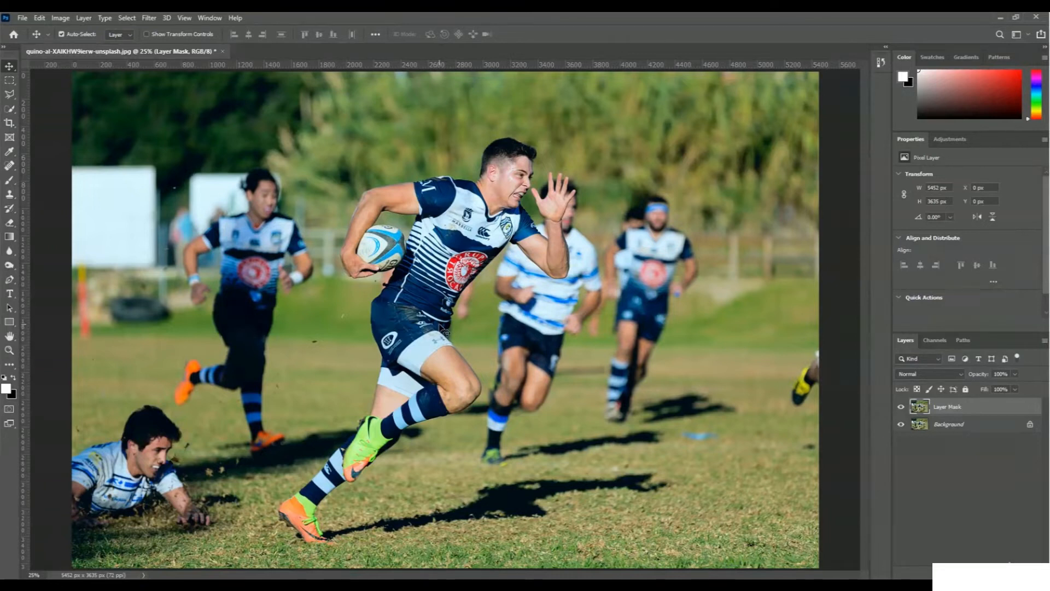
- Select the running ball carrier with the Quick Selection tool, adding his body, arms, ball and legs and subtracting the spill beside his raised arm
left_click(11, 110)
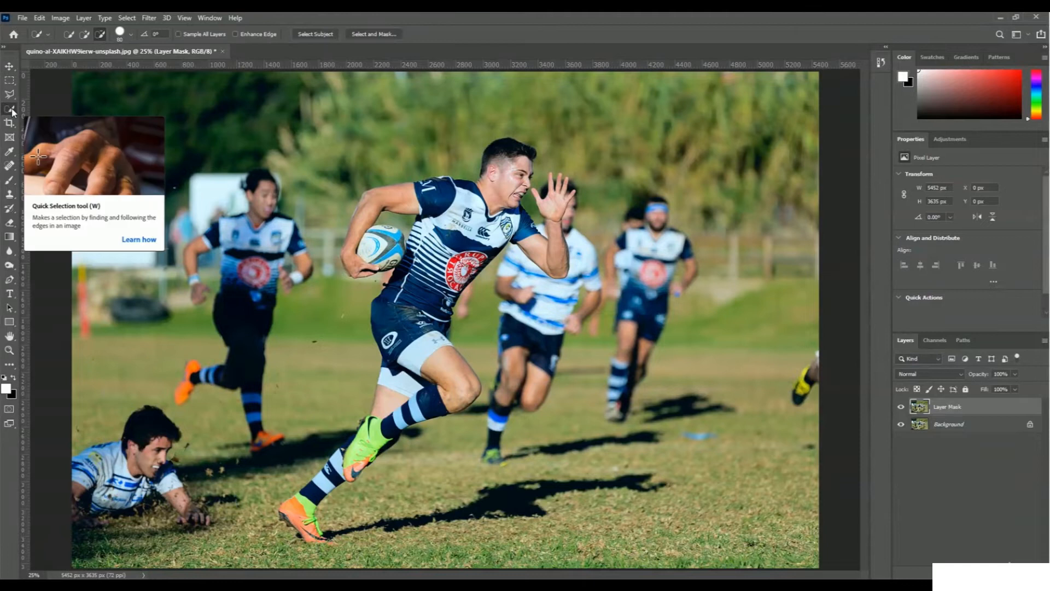
left_click(84, 35)
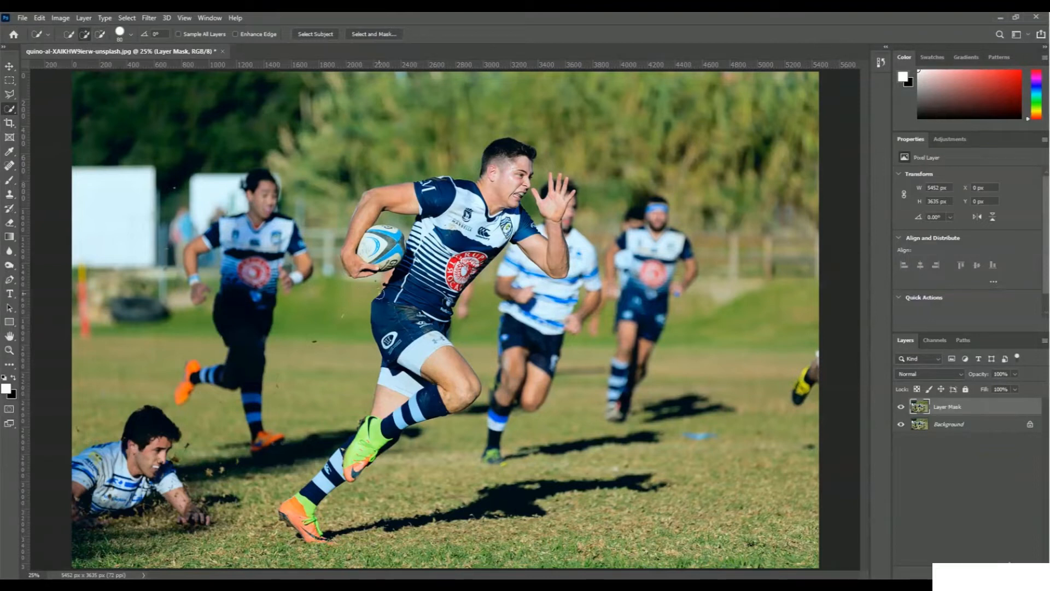
left_click(430, 353)
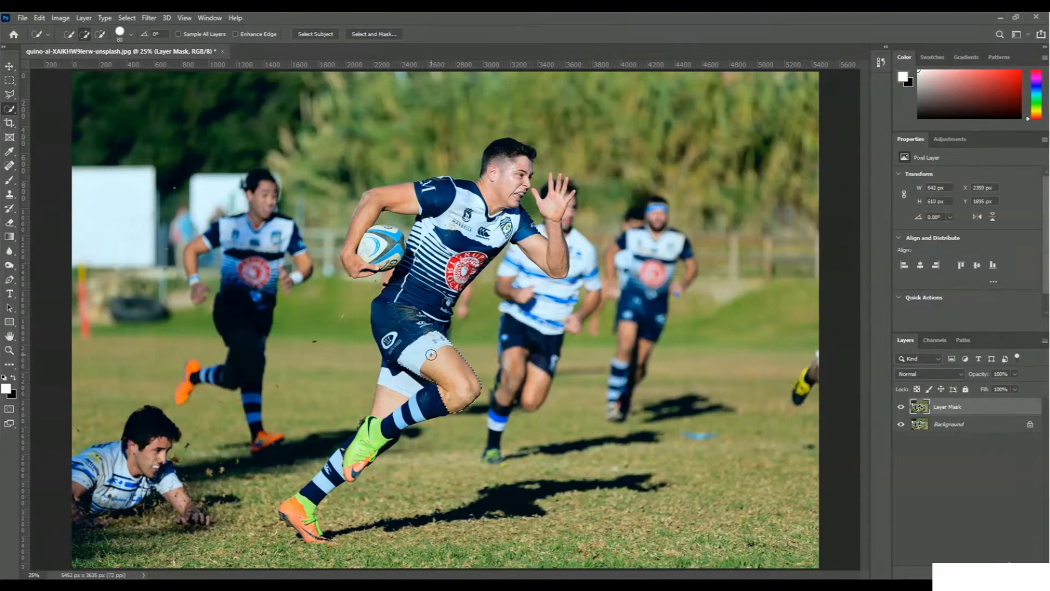
mouse_move(420, 293)
left_mouse_down()
mouse_move(451, 224)
mouse_move(497, 196)
left_mouse_up()
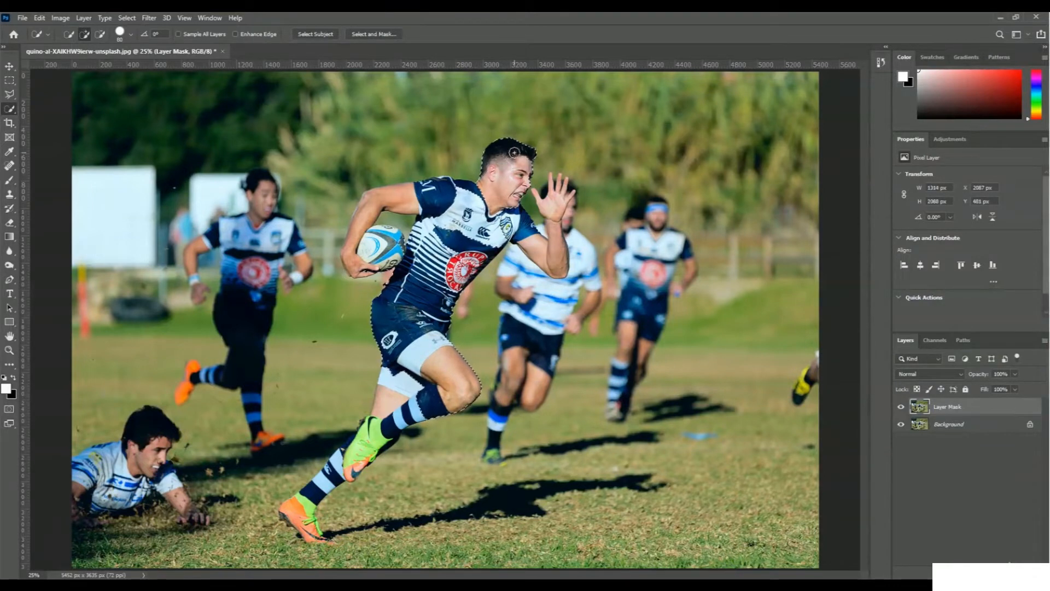
mouse_move(422, 204)
left_mouse_down()
mouse_move(418, 183)
mouse_move(362, 201)
mouse_move(361, 234)
left_mouse_up()
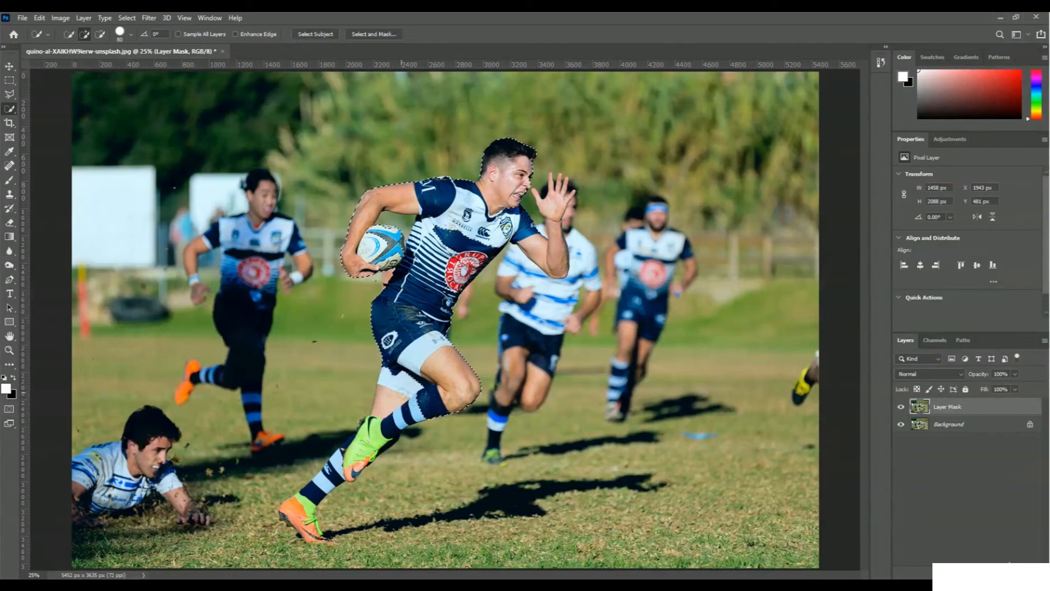
mouse_move(368, 459)
left_mouse_down()
mouse_move(349, 454)
mouse_move(335, 478)
mouse_move(339, 463)
mouse_move(303, 495)
mouse_move(317, 532)
mouse_move(302, 532)
left_mouse_up()
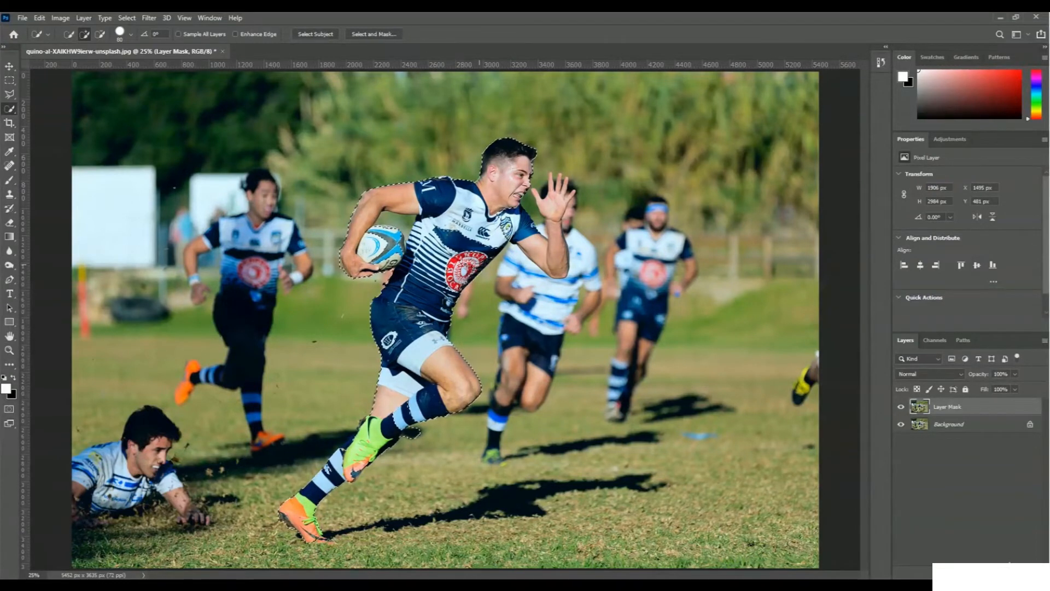
left_click_drag(563, 274, 554, 257)
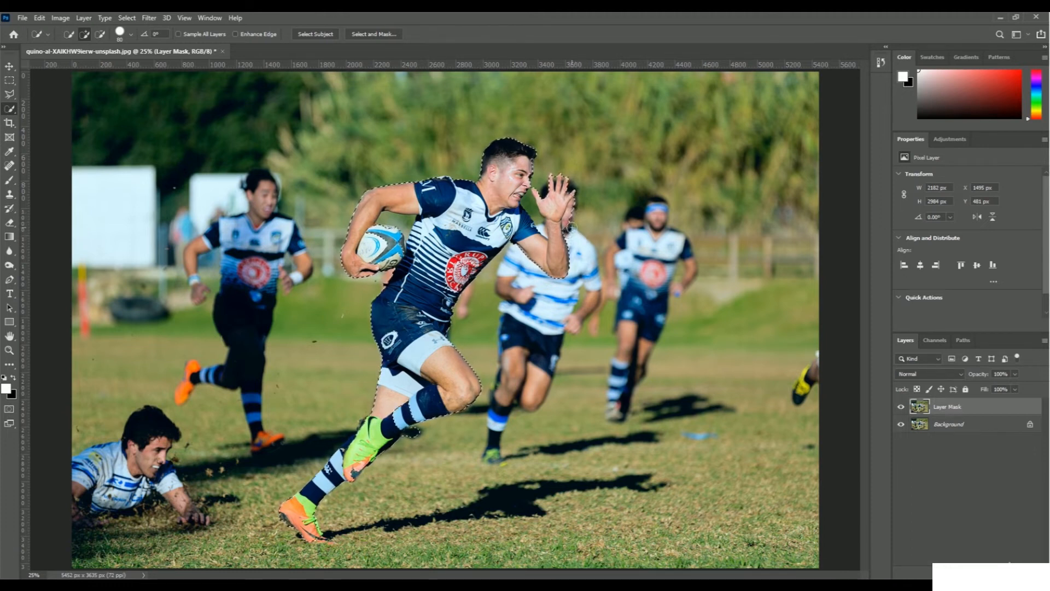
left_click(100, 35)
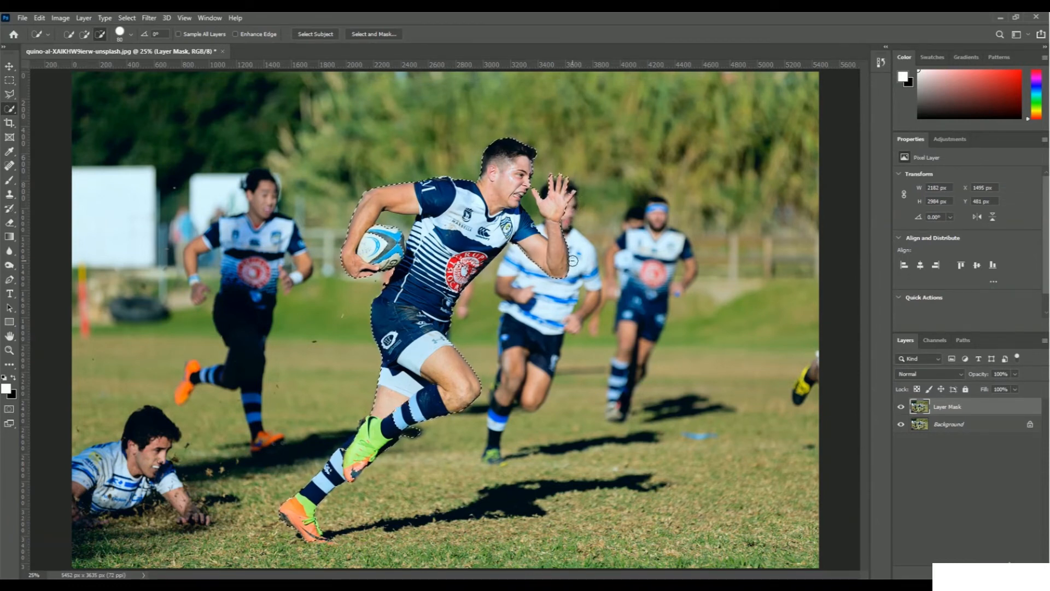
left_click_drag(573, 261, 574, 299)
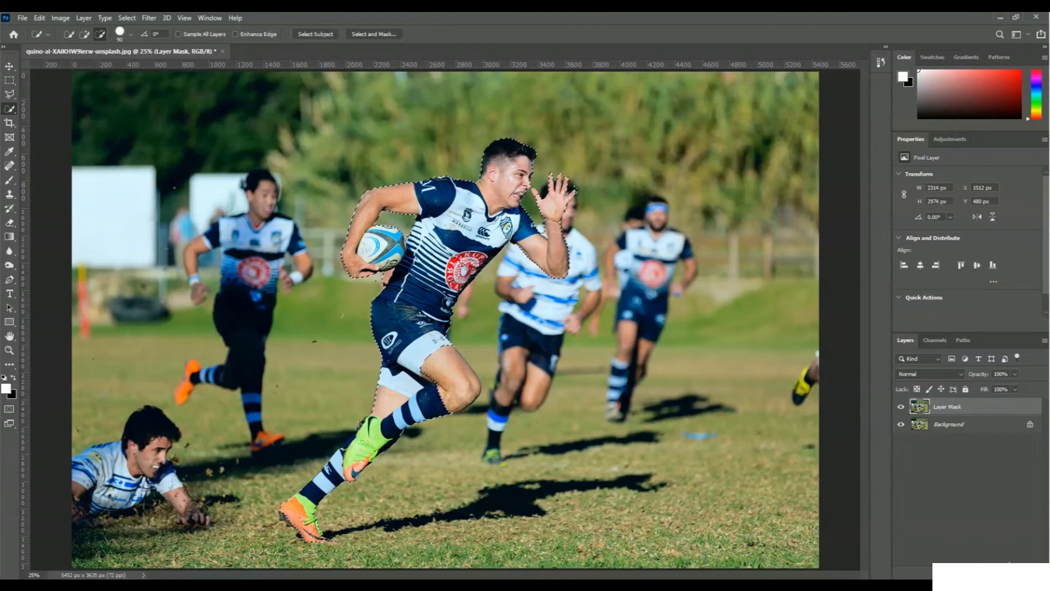
- Add a mask from the selection to the duplicate layer and convert that layer for smart filters
left_click(968, 572)
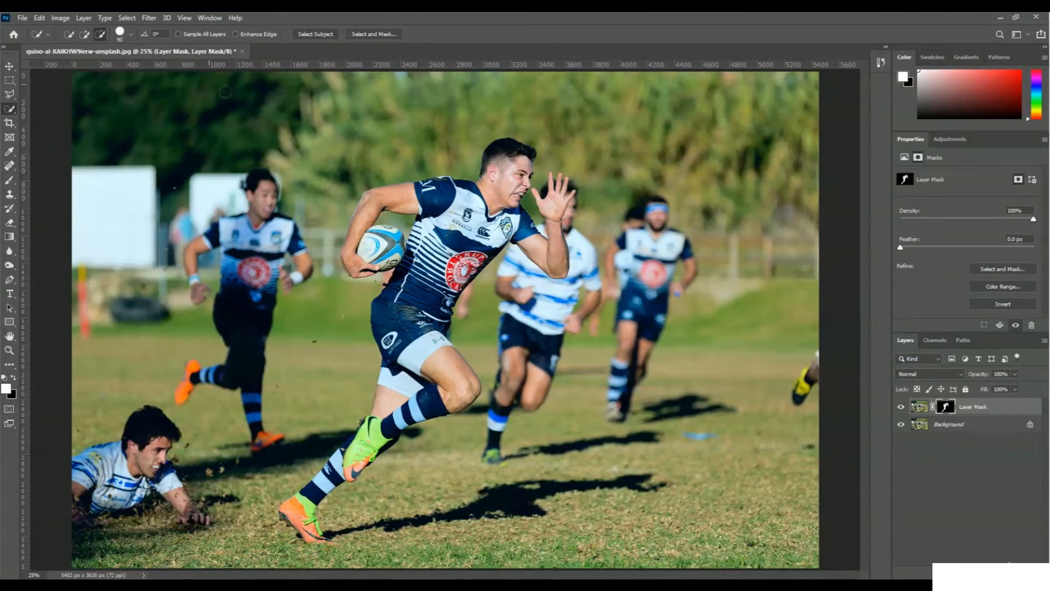
left_click(148, 18)
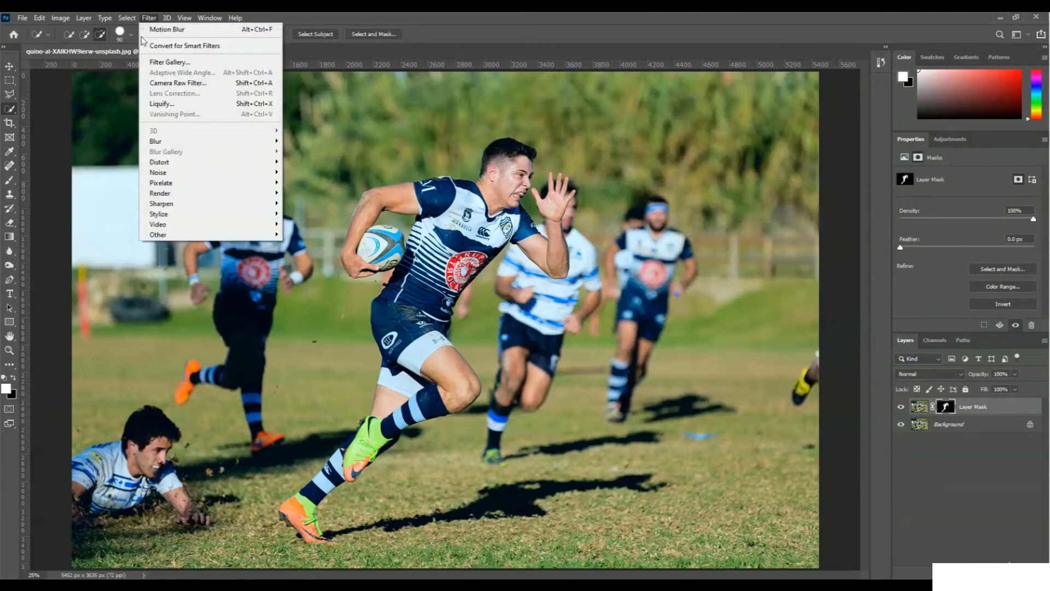
left_click(252, 50)
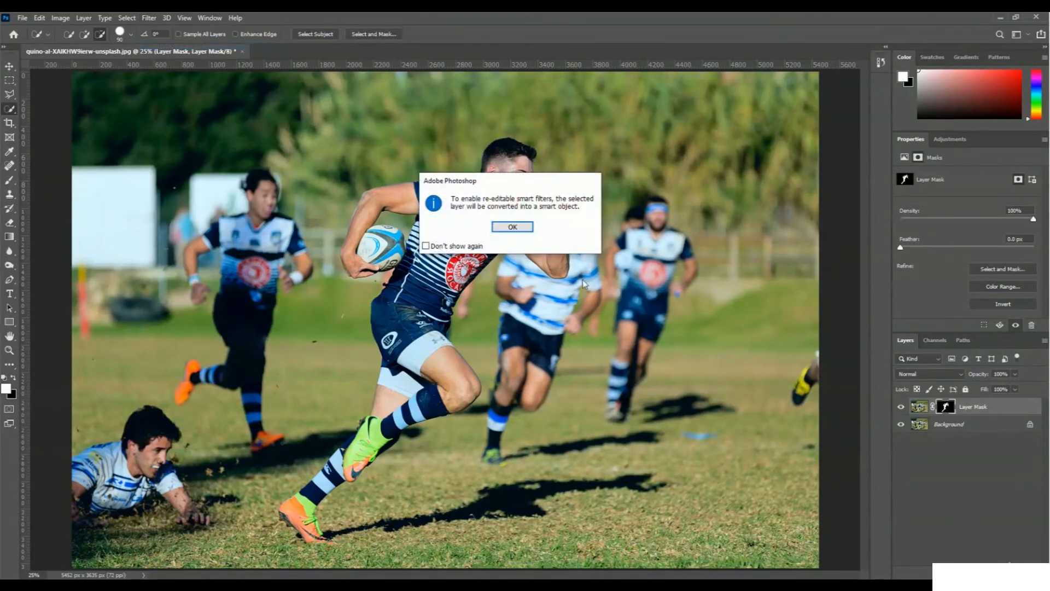
left_click(512, 227)
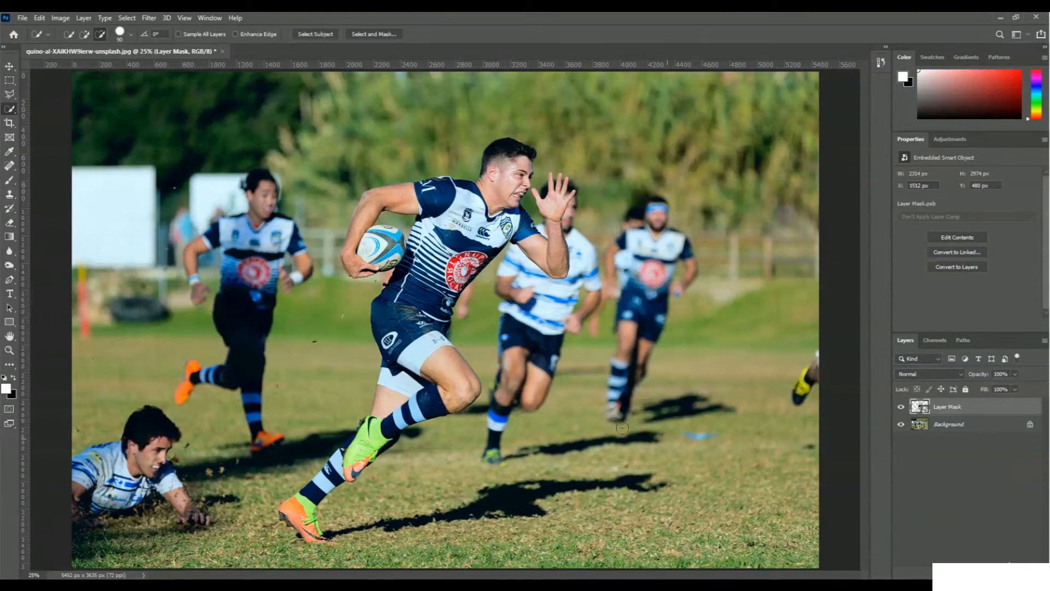
- Apply a Motion Blur filter with a distance of 152 pixels to the Background layer
left_click(953, 426)
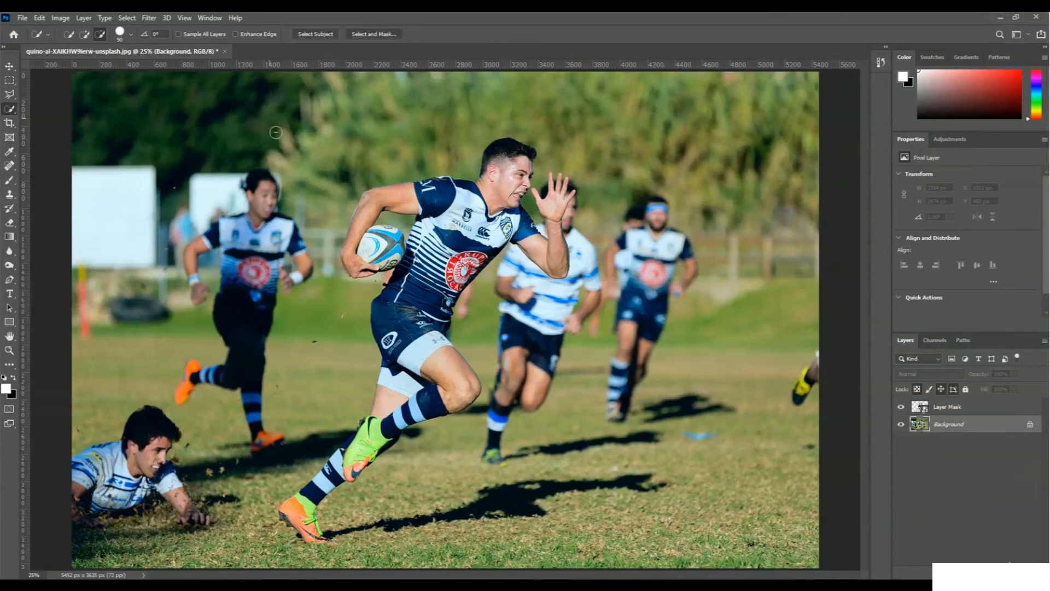
left_click(147, 19)
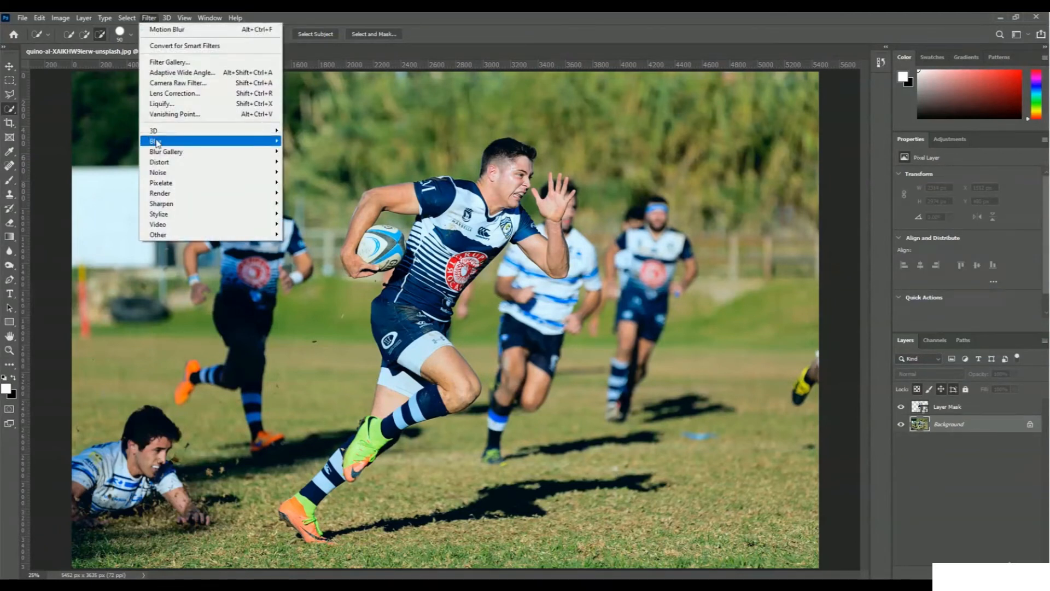
mouse_move(212, 143)
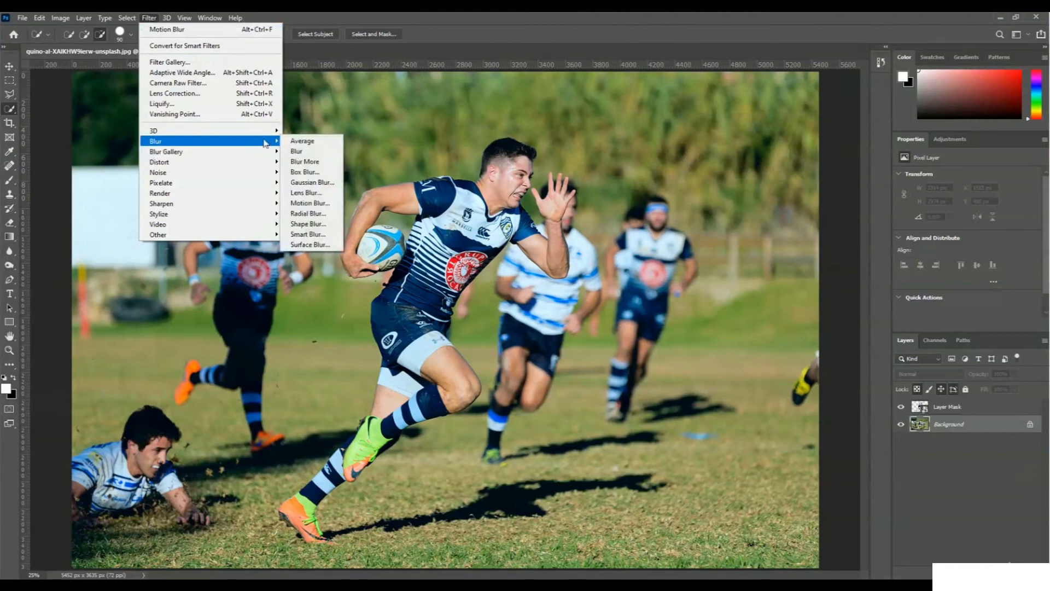
left_click(328, 204)
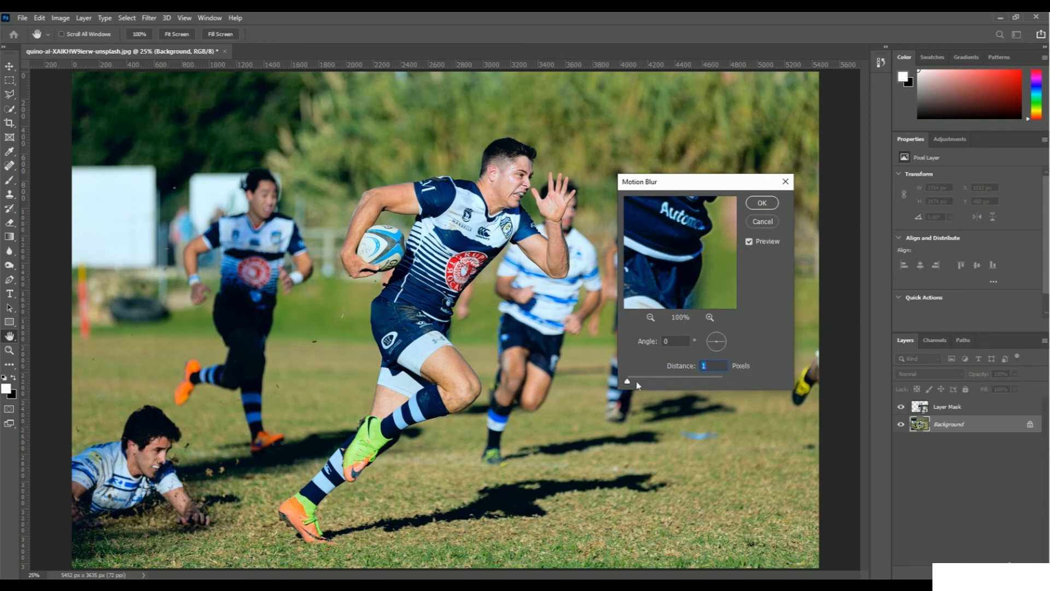
left_click_drag(628, 380, 644, 382)
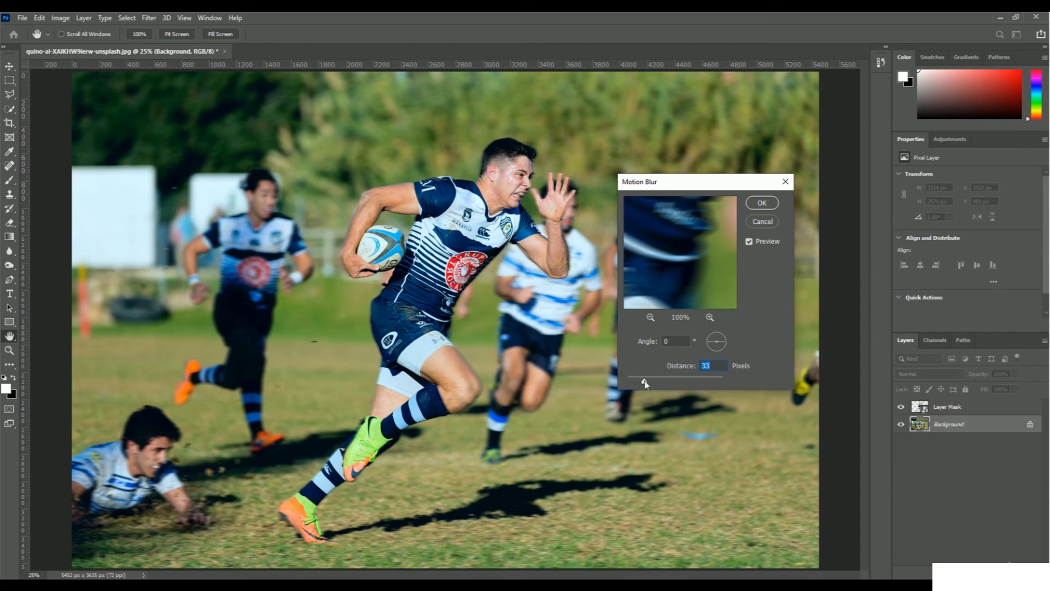
left_click_drag(645, 383, 672, 384)
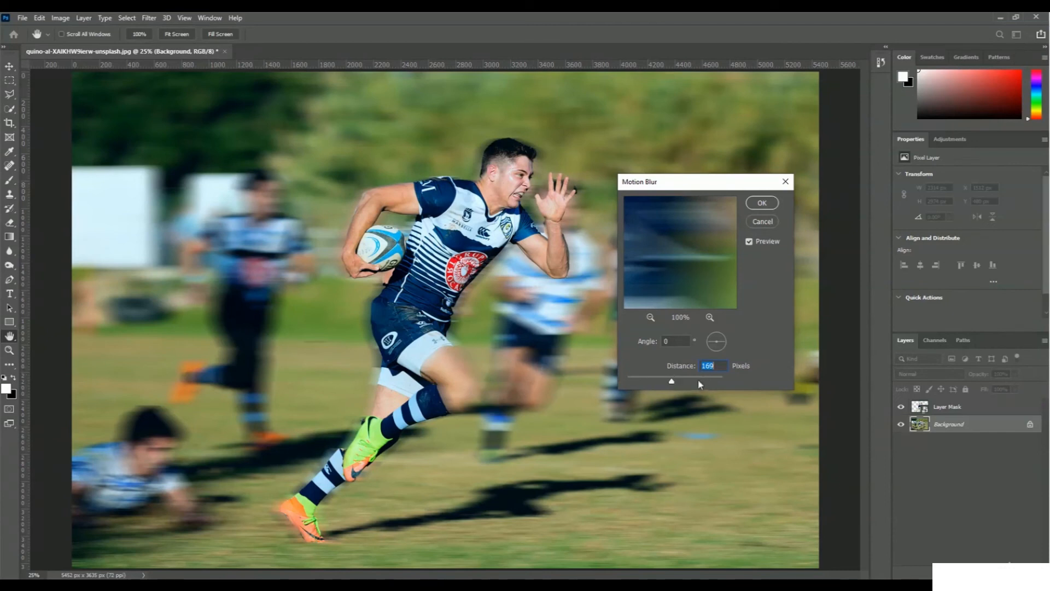
left_click_drag(672, 381, 687, 380)
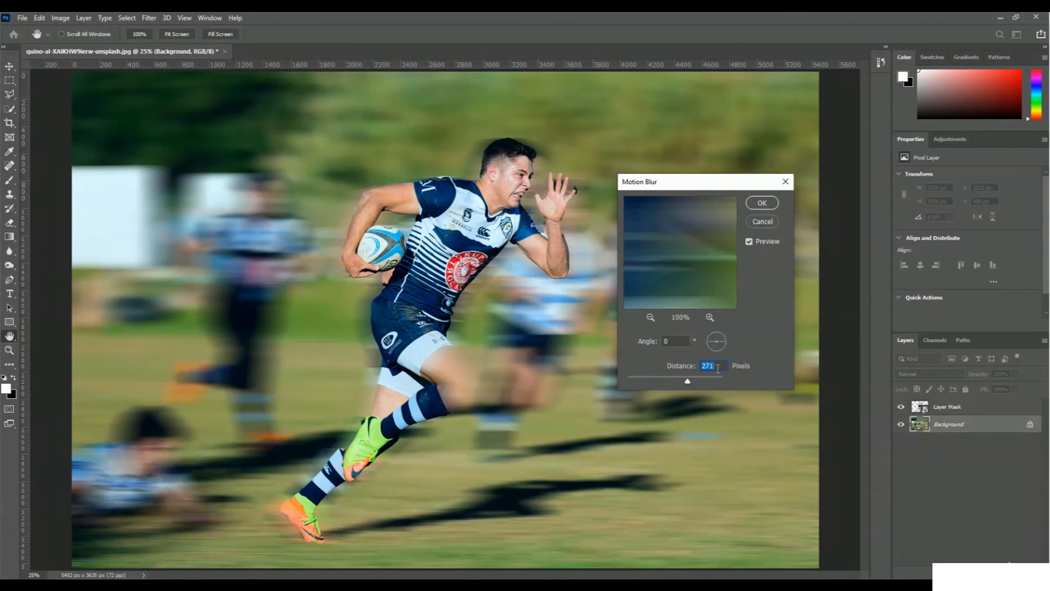
left_click(700, 381)
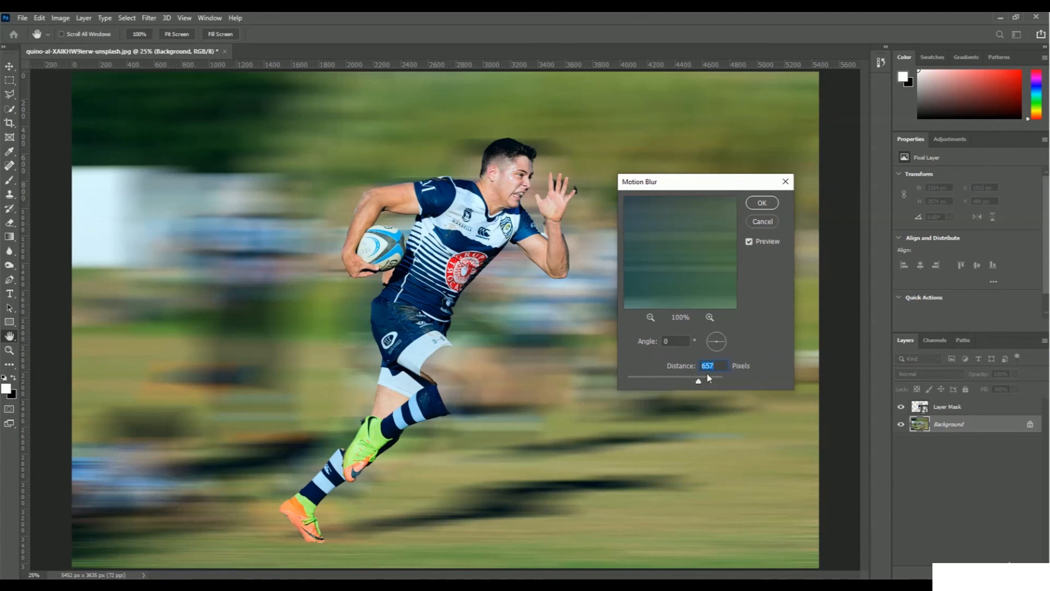
left_click(668, 379)
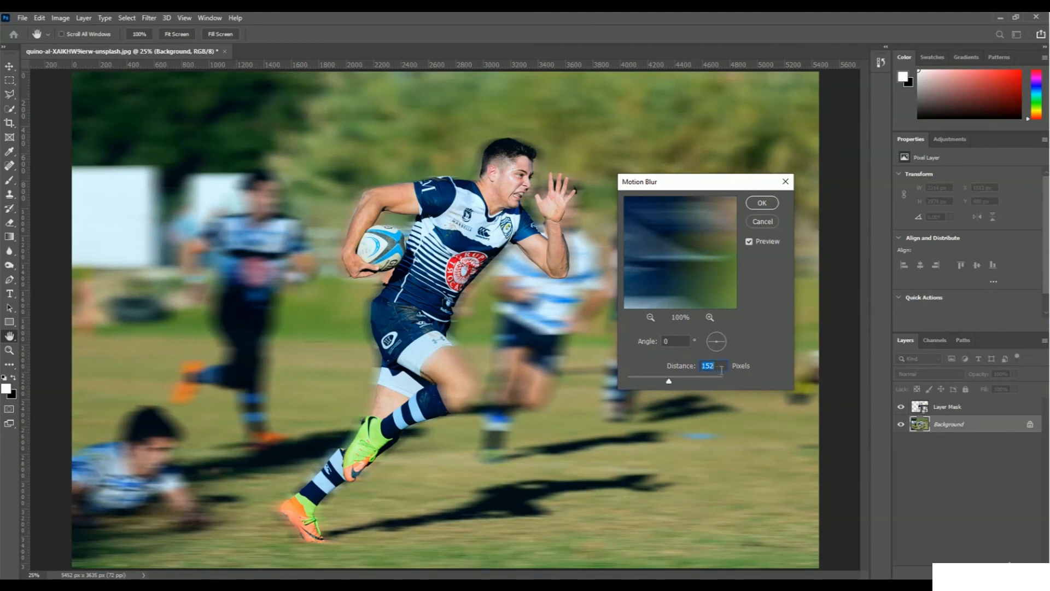
left_click(762, 203)
key("w")
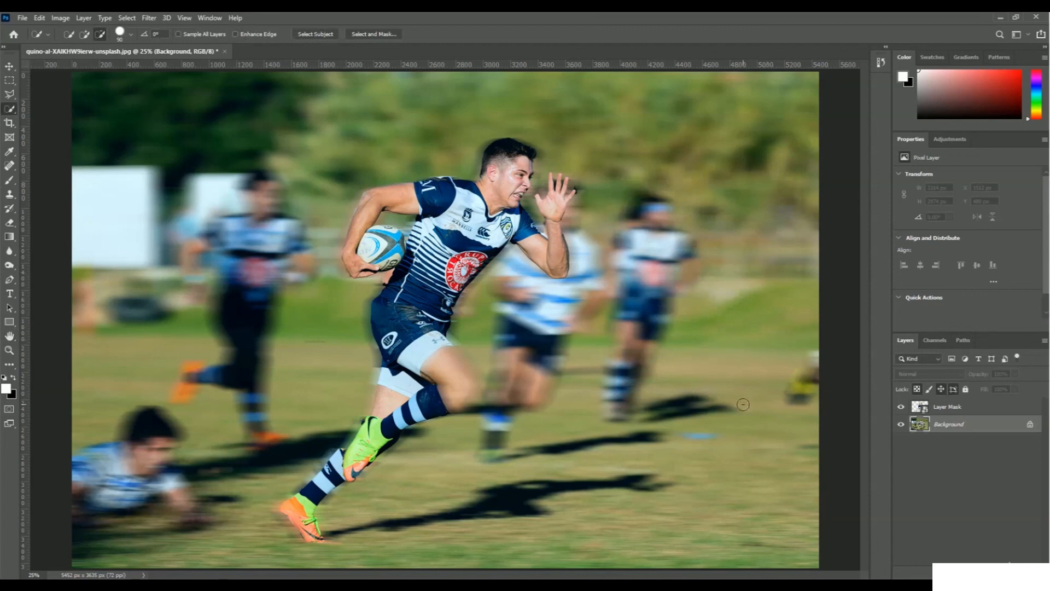